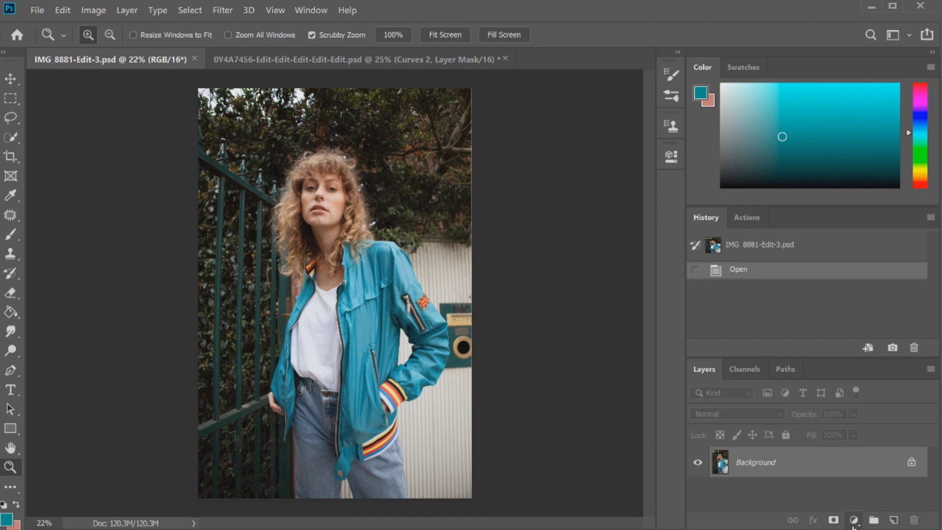
- Add a teal-to-peach Gradient Map 1 adjustment layer above the Background layer
{"action": "left_click", "coordinate": [854, 521]}
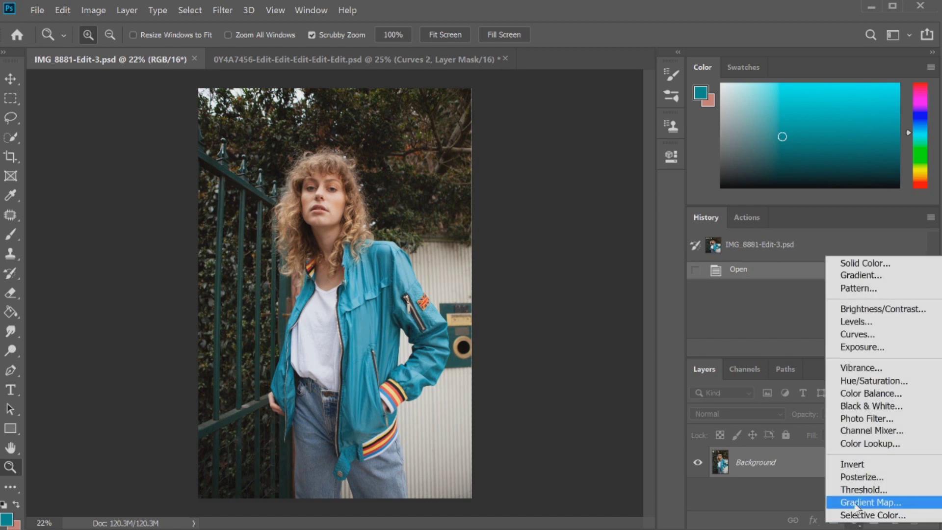
{"action": "left_click", "coordinate": [855, 502]}
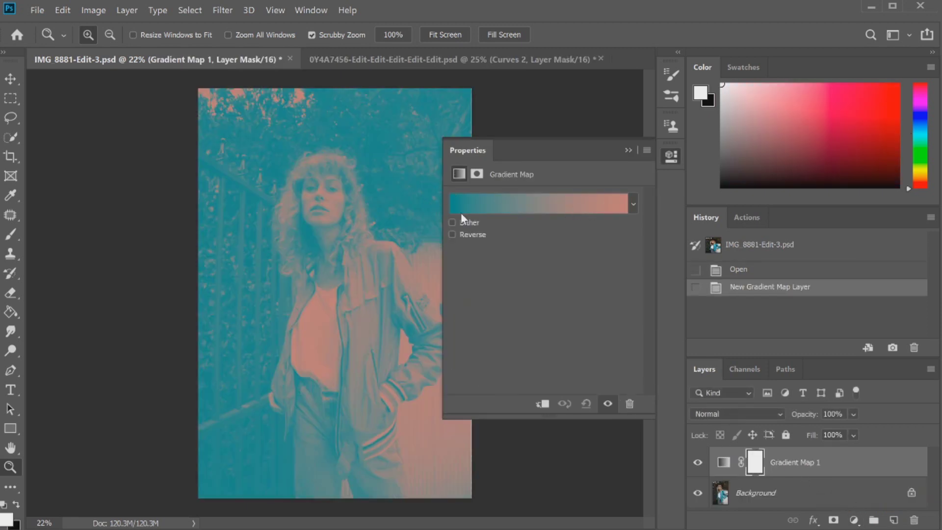
{"action": "left_click", "coordinate": [706, 413]}
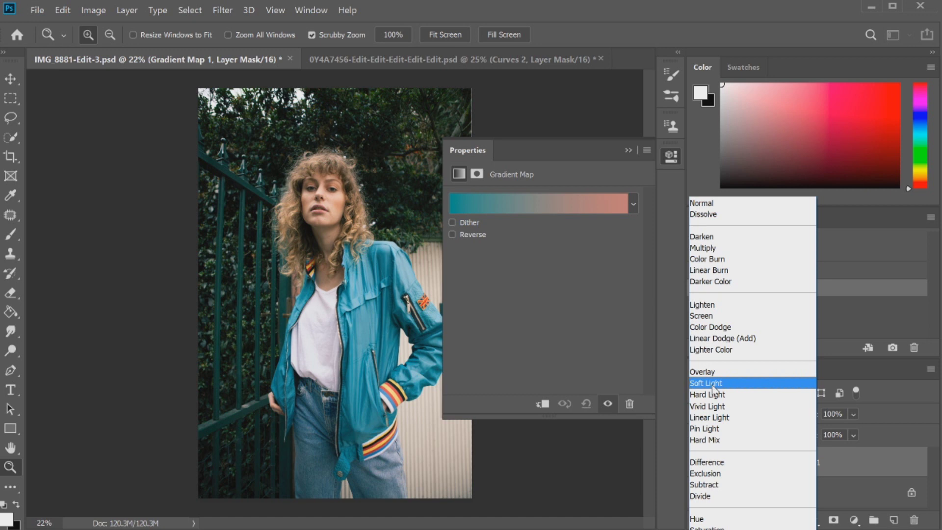
- Set Gradient Map 1 to Soft Light blend mode at 20% opacity
{"action": "left_click", "coordinate": [713, 385]}
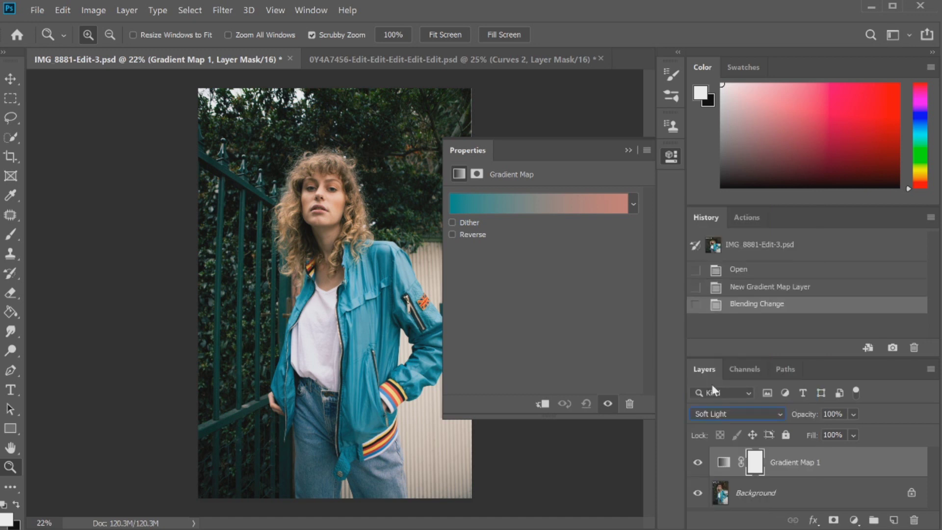
{"action": "left_click", "coordinate": [853, 414]}
{"action": "left_click", "coordinate": [839, 432]}
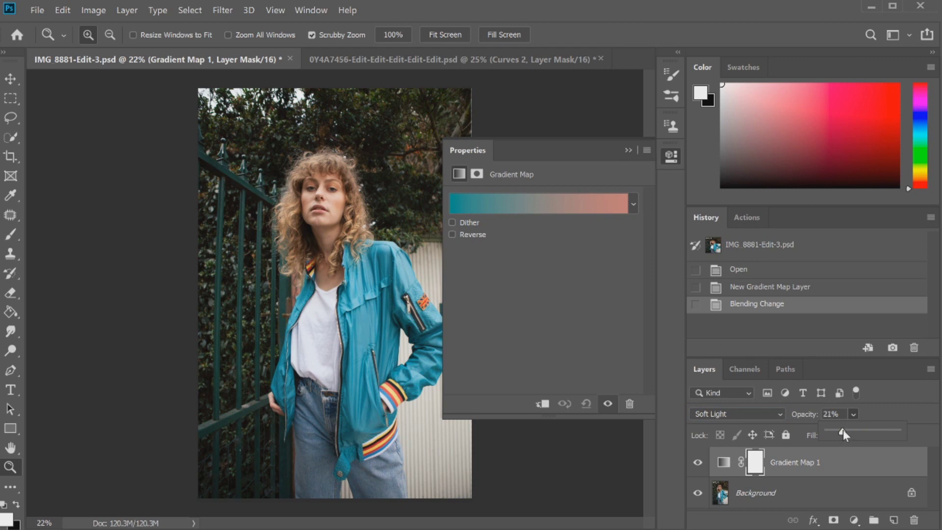
{"action": "left_click_drag", "start_coordinate": [841, 429], "coordinate": [840, 429]}
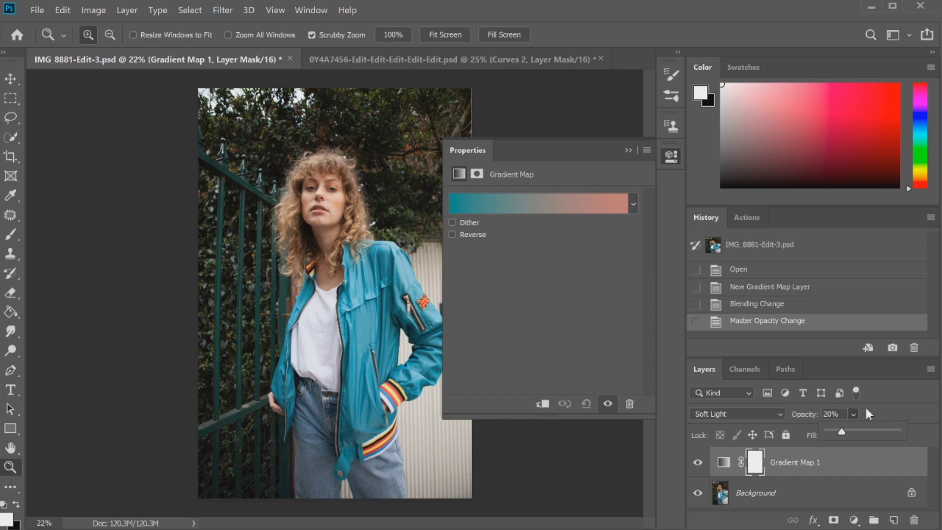
{"action": "left_click", "coordinate": [868, 408]}
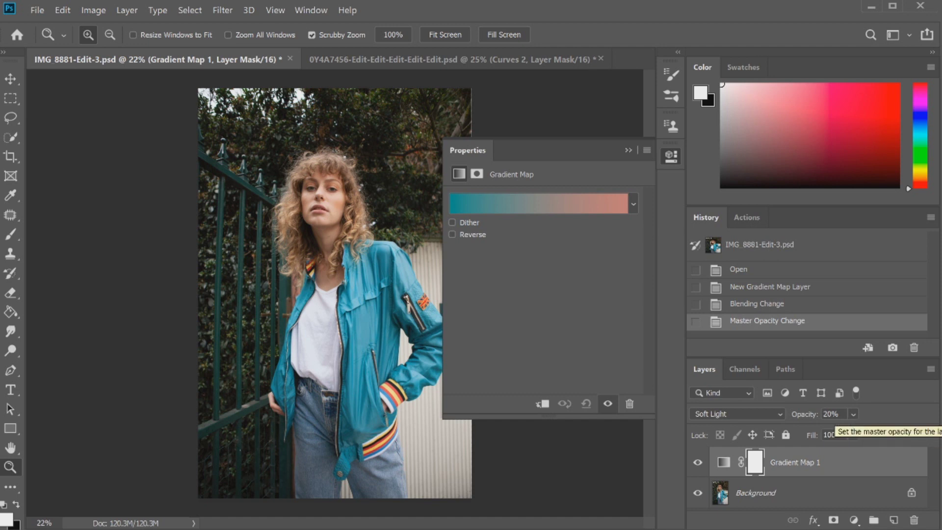
- Change the gradient map's Gradient Type to Noise and uncheck Restrict Colors
{"action": "left_click", "coordinate": [485, 202]}
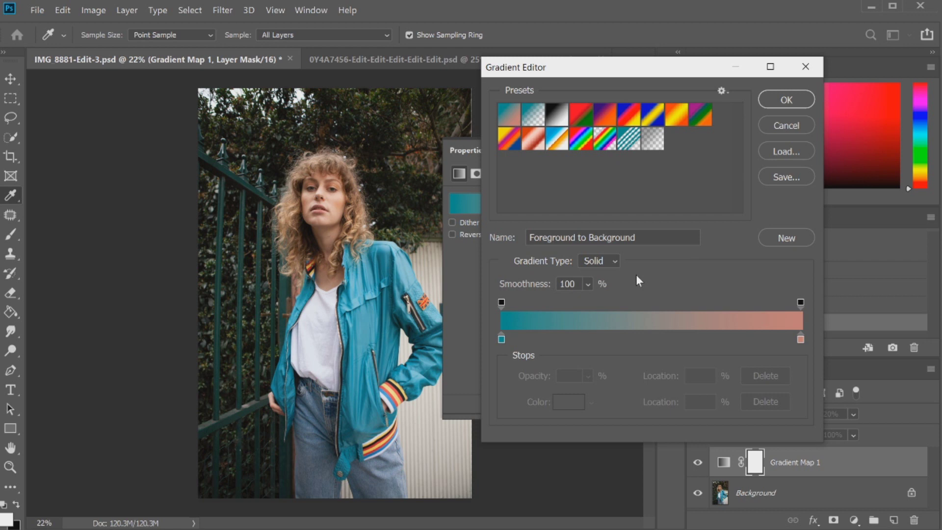
{"action": "left_click", "coordinate": [580, 262]}
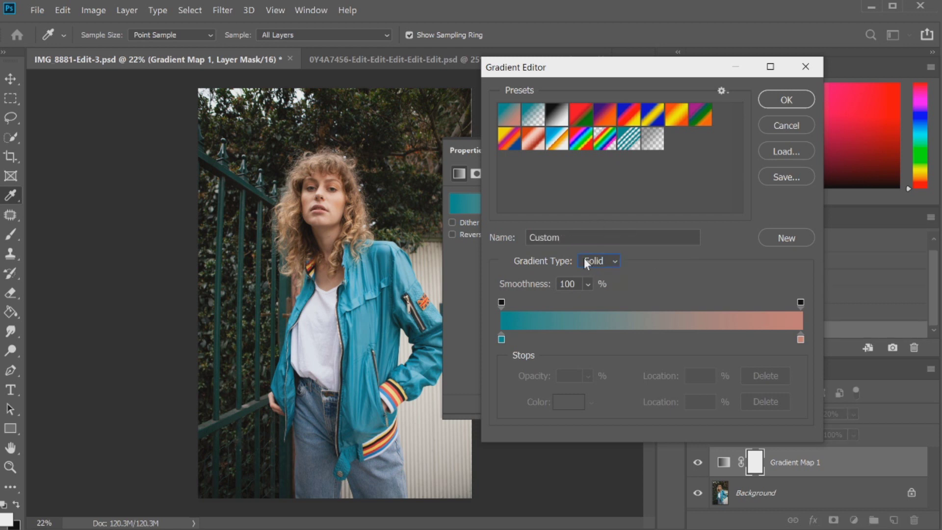
{"action": "left_click", "coordinate": [613, 262]}
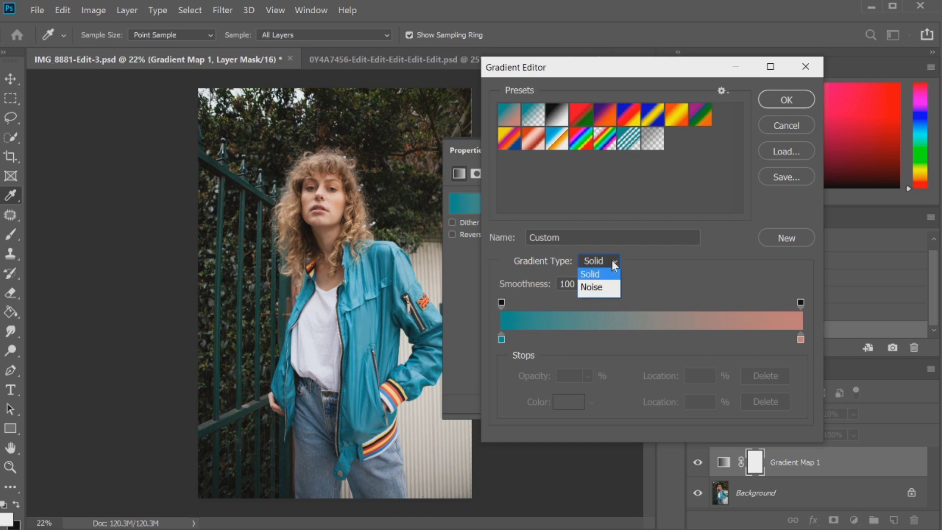
{"action": "left_click", "coordinate": [596, 289]}
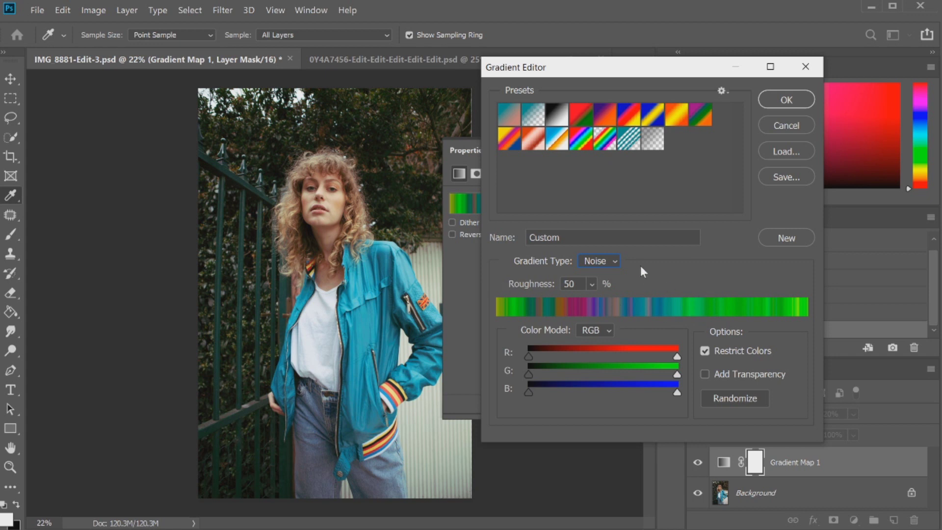
{"action": "left_click", "coordinate": [703, 350]}
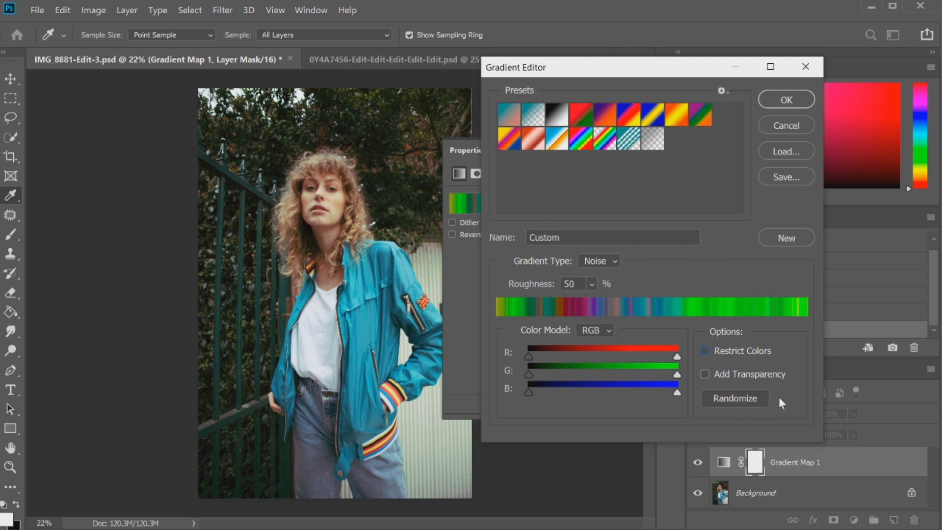
- Randomize the noise gradient until a yellow-to-orange blend appears, then apply it
{"action": "left_click", "coordinate": [733, 399]}
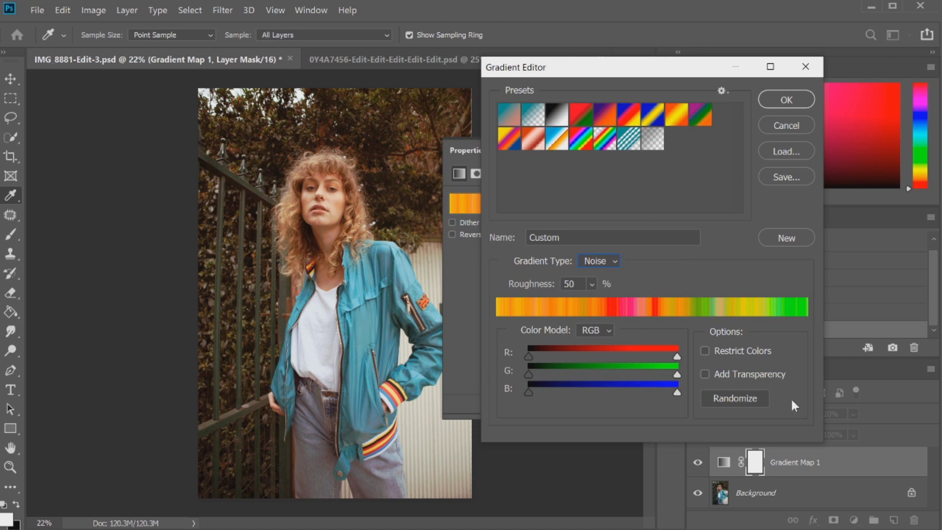
{"action": "left_click", "coordinate": [726, 399]}
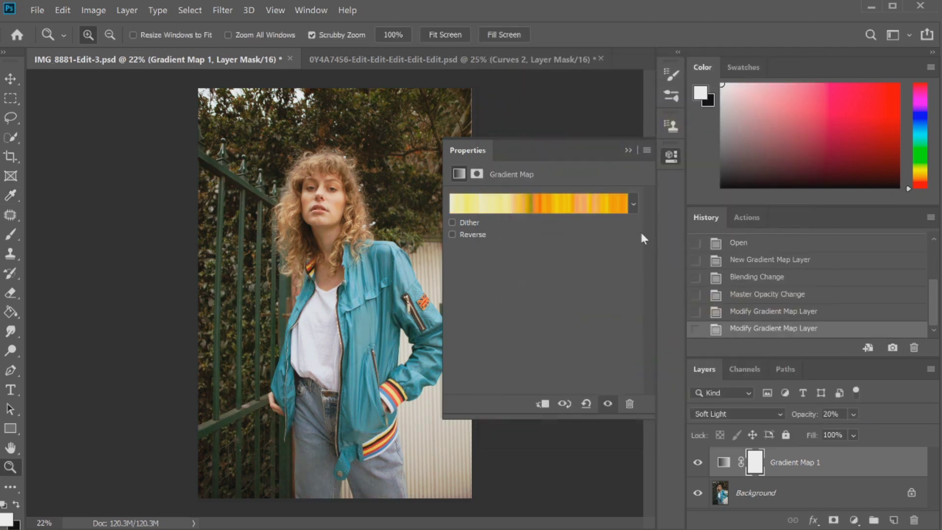
- Re-randomize the noise gradient a dozen times, previewing each result on the portrait
{"action": "left_click", "coordinate": [745, 396]}
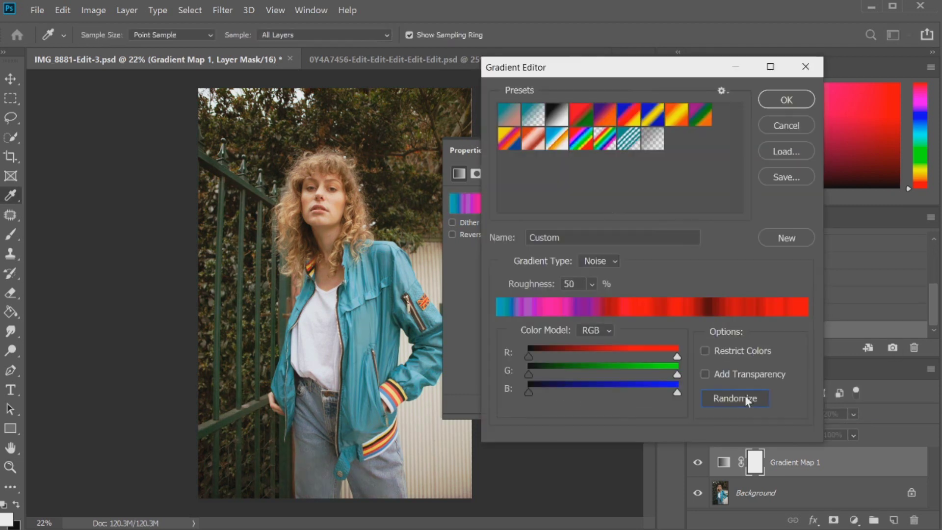
{"action": "left_click", "coordinate": [745, 395]}
{"action": "left_click", "coordinate": [745, 395]}
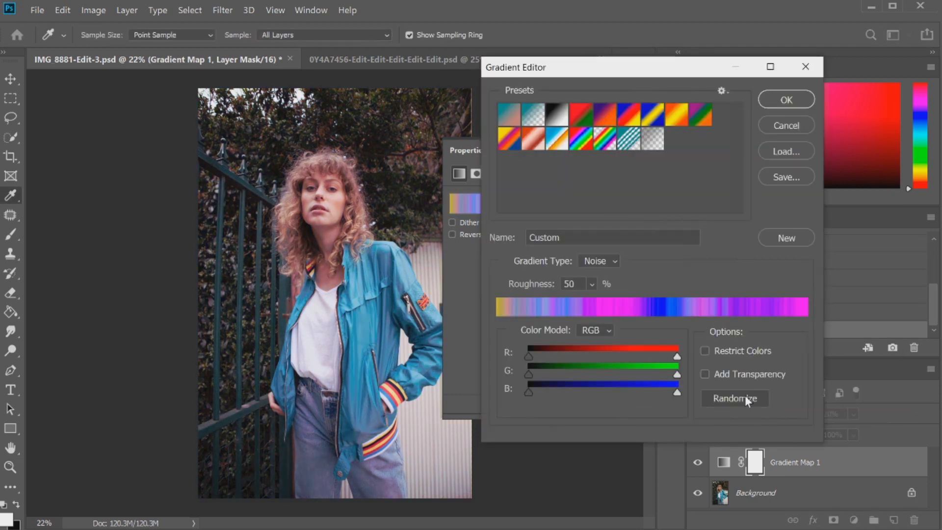
{"action": "left_click", "coordinate": [745, 396]}
{"action": "left_click", "coordinate": [744, 395]}
{"action": "left_click", "coordinate": [745, 395]}
{"action": "left_click", "coordinate": [745, 396]}
{"action": "left_click", "coordinate": [745, 396]}
{"action": "left_click", "coordinate": [745, 396]}
{"action": "left_click", "coordinate": [745, 396]}
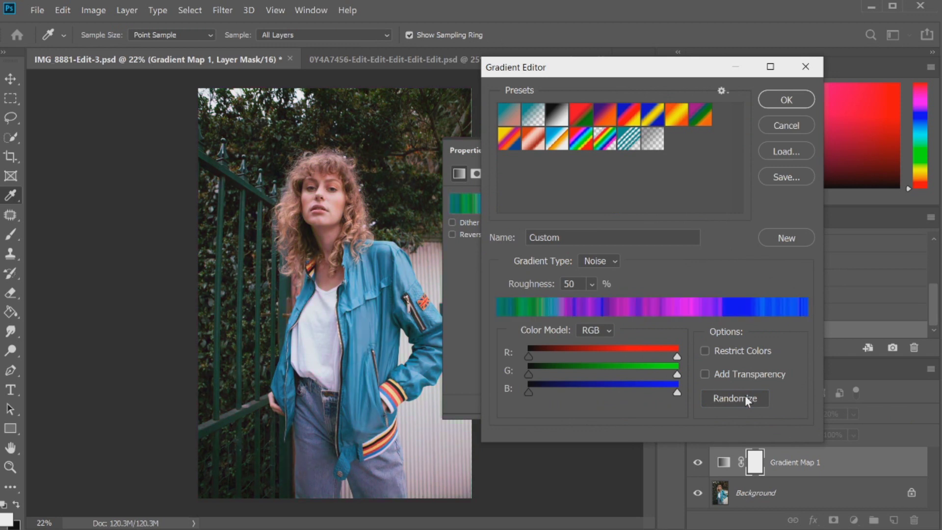
{"action": "left_click", "coordinate": [745, 396]}
{"action": "left_click", "coordinate": [745, 396]}
{"action": "left_click", "coordinate": [745, 395]}
{"action": "left_click", "coordinate": [744, 395]}
{"action": "left_click", "coordinate": [745, 396]}
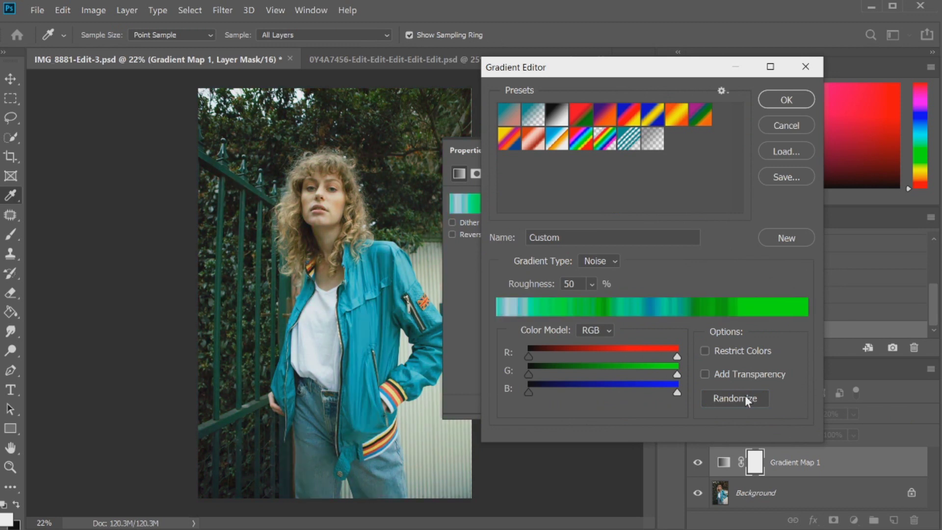
{"action": "left_click", "coordinate": [745, 395]}
{"action": "left_click", "coordinate": [745, 396]}
- Apply, reopen and keep randomizing until a pink-to-red-orange noise gradient shows
{"action": "left_click", "coordinate": [786, 99]}
{"action": "left_click", "coordinate": [612, 204]}
{"action": "left_click", "coordinate": [719, 396]}
{"action": "left_click", "coordinate": [719, 396]}
{"action": "left_click", "coordinate": [719, 396]}
{"action": "left_click", "coordinate": [719, 396]}
{"action": "left_click", "coordinate": [719, 397]}
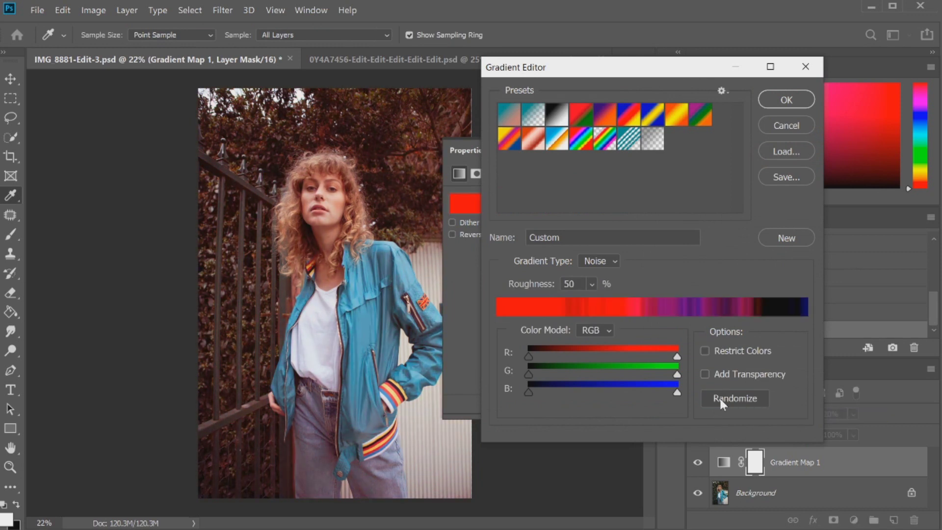
{"action": "left_click", "coordinate": [719, 397]}
{"action": "left_click", "coordinate": [786, 99]}
{"action": "left_click", "coordinate": [612, 203]}
{"action": "left_click", "coordinate": [719, 397]}
{"action": "left_click", "coordinate": [719, 397]}
{"action": "left_click", "coordinate": [719, 396]}
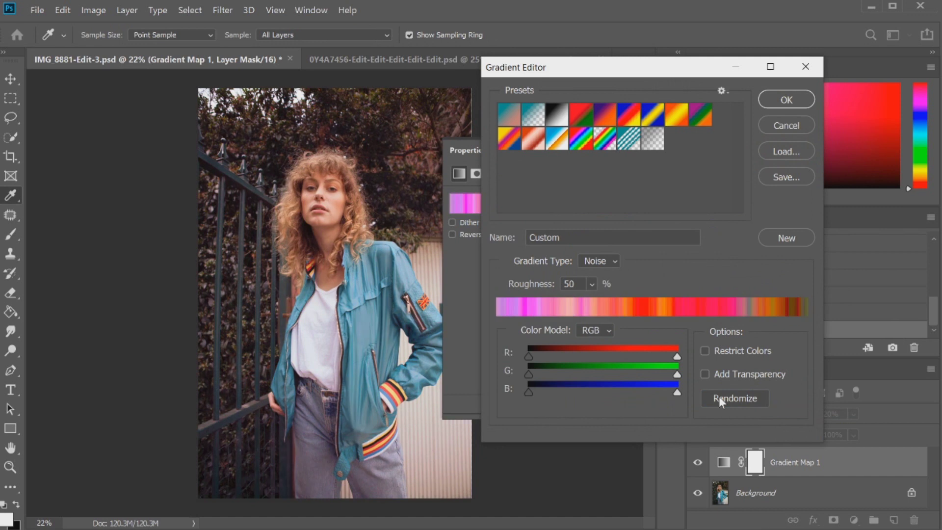
- Apply the pink-orange gradient and save the current look as a History snapshot
{"action": "left_click", "coordinate": [770, 99]}
{"action": "key", "text": "z"}
{"action": "left_click", "coordinate": [889, 352]}
- Step through History Snapshots 1 to 5, then return to Snapshot 1
{"action": "scroll", "coordinate": [831, 275], "scroll_direction": "up", "scroll_amount": 1}
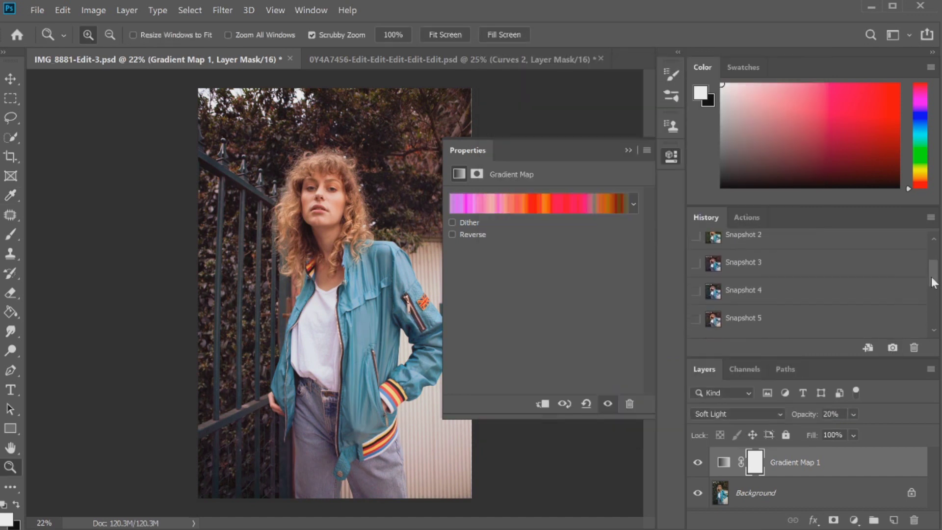
{"action": "left_click", "coordinate": [831, 256]}
{"action": "left_click", "coordinate": [879, 288]}
{"action": "left_click", "coordinate": [861, 309]}
{"action": "scroll", "coordinate": [854, 299], "scroll_direction": "down", "scroll_amount": 2}
{"action": "left_click", "coordinate": [837, 278]}
{"action": "left_click", "coordinate": [810, 305]}
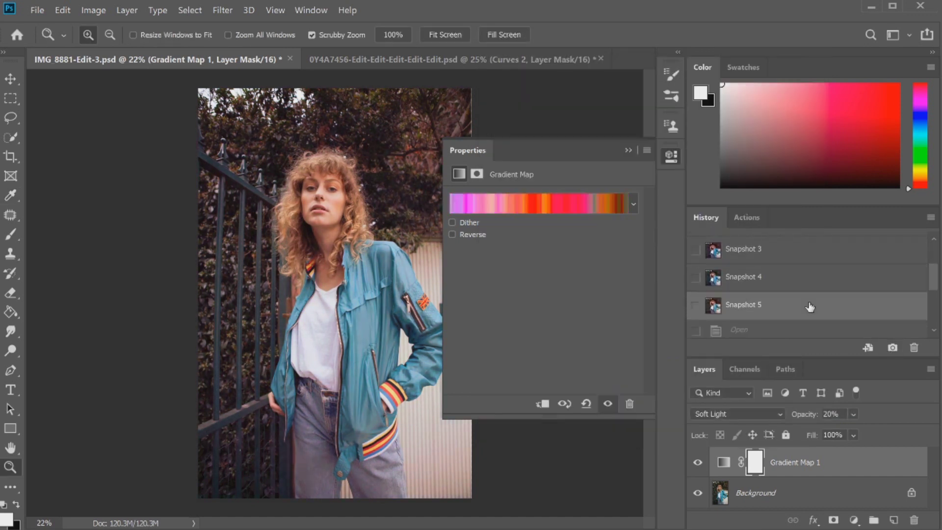
{"action": "scroll", "coordinate": [932, 282], "scroll_direction": "up", "scroll_amount": 3}
{"action": "left_click", "coordinate": [829, 272]}
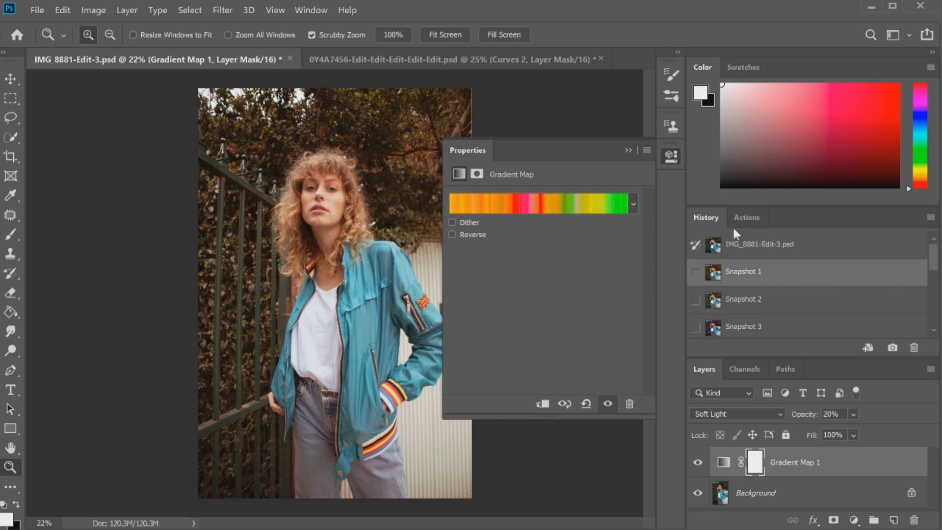
- Close the gradient map properties and compare Snapshots 2 through 5, ending on Snapshot 5
{"action": "left_click", "coordinate": [671, 157]}
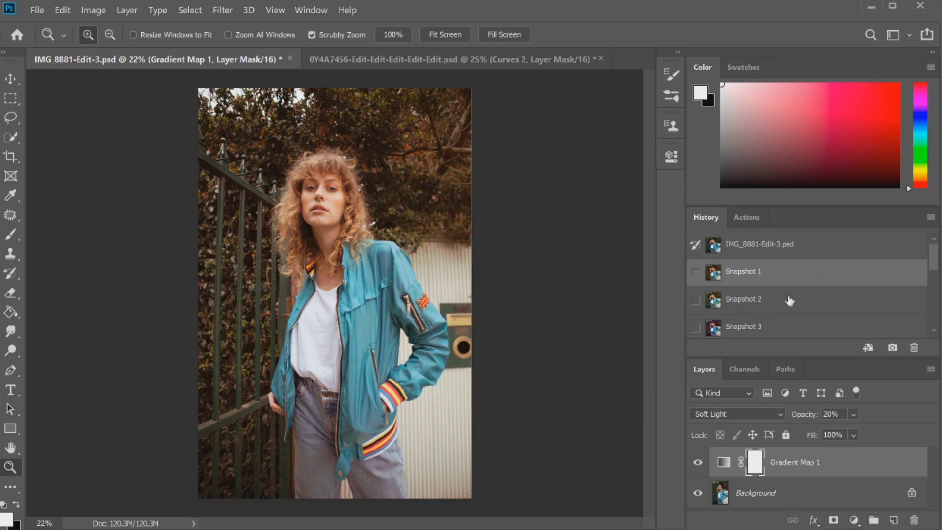
{"action": "scroll", "coordinate": [788, 305], "scroll_direction": "down", "scroll_amount": 1}
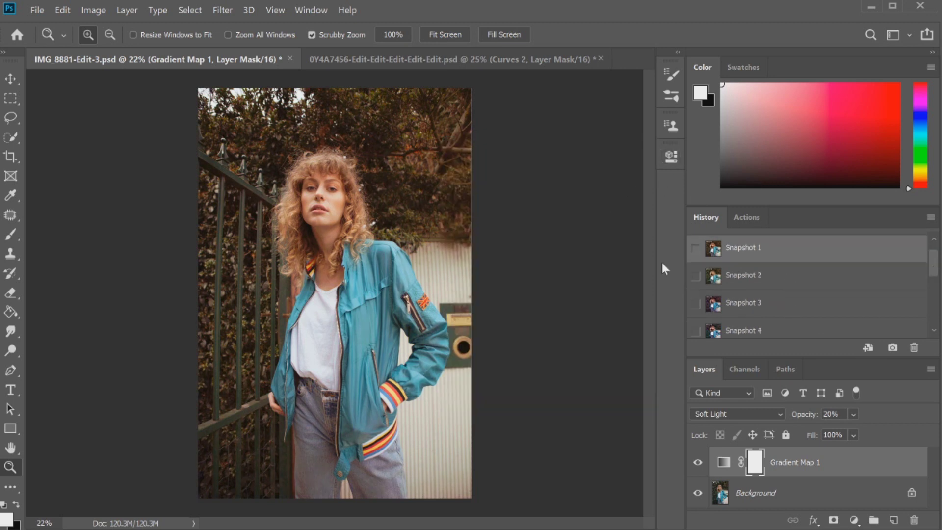
{"action": "left_click", "coordinate": [765, 278]}
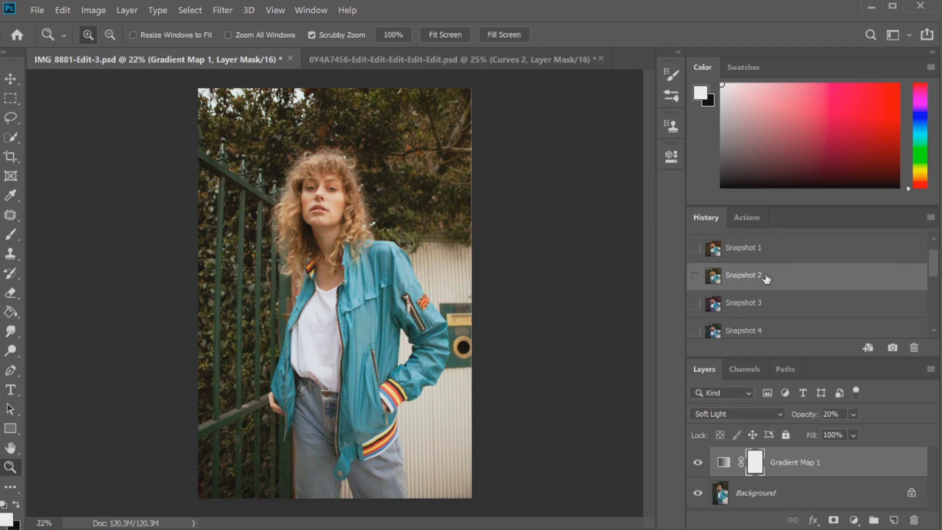
{"action": "left_click", "coordinate": [784, 305]}
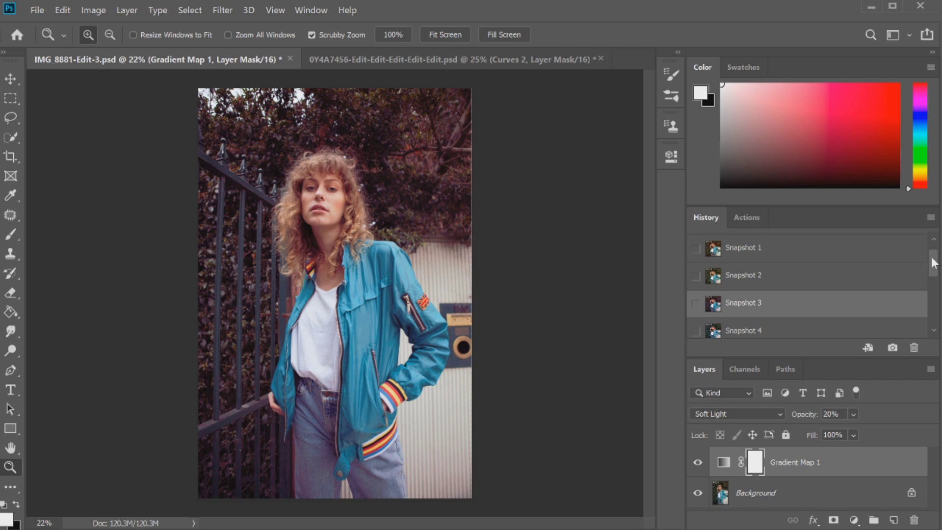
{"action": "left_click_drag", "start_coordinate": [932, 265], "coordinate": [925, 274]}
{"action": "left_click", "coordinate": [858, 276]}
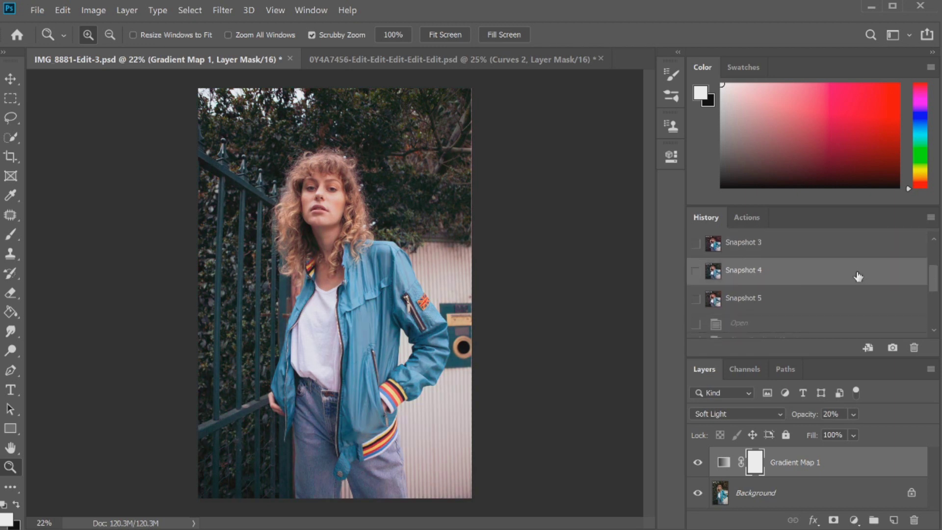
{"action": "left_click", "coordinate": [783, 304]}
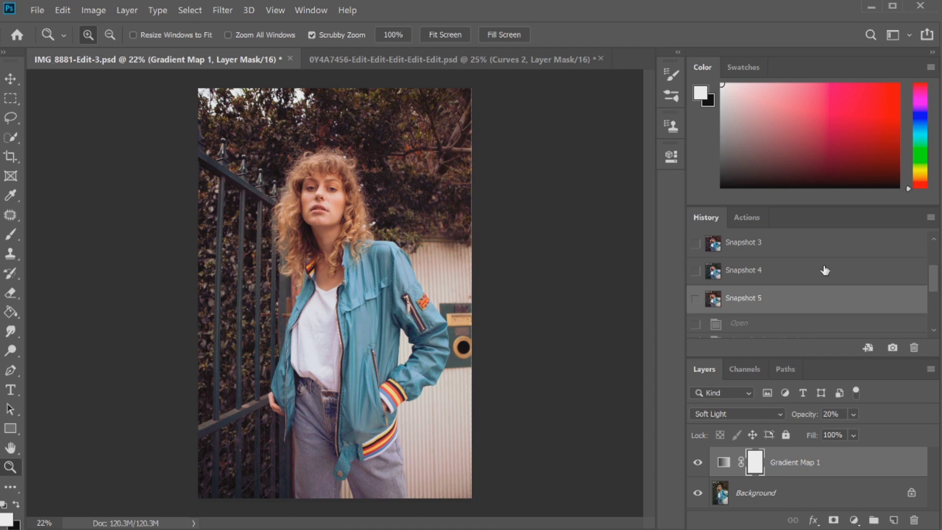
{"action": "left_click", "coordinate": [743, 414]}
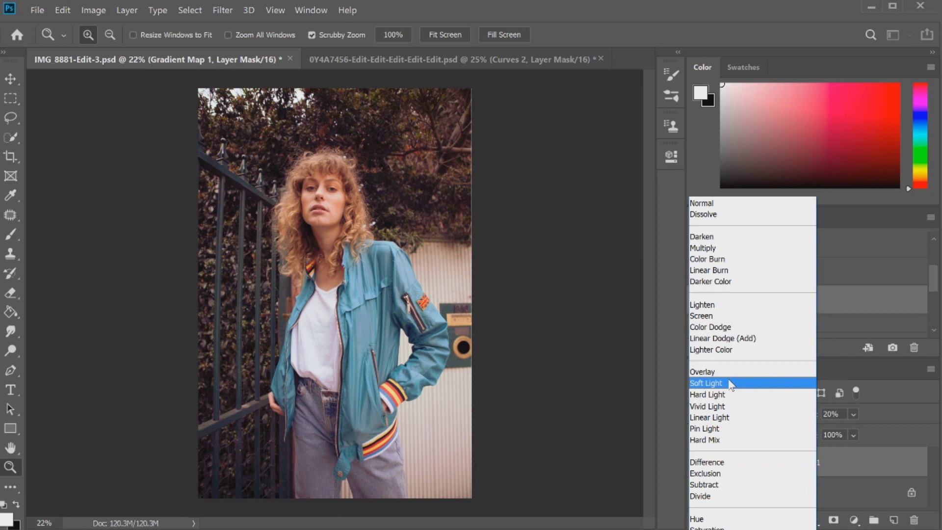
{"action": "left_click", "coordinate": [731, 385]}
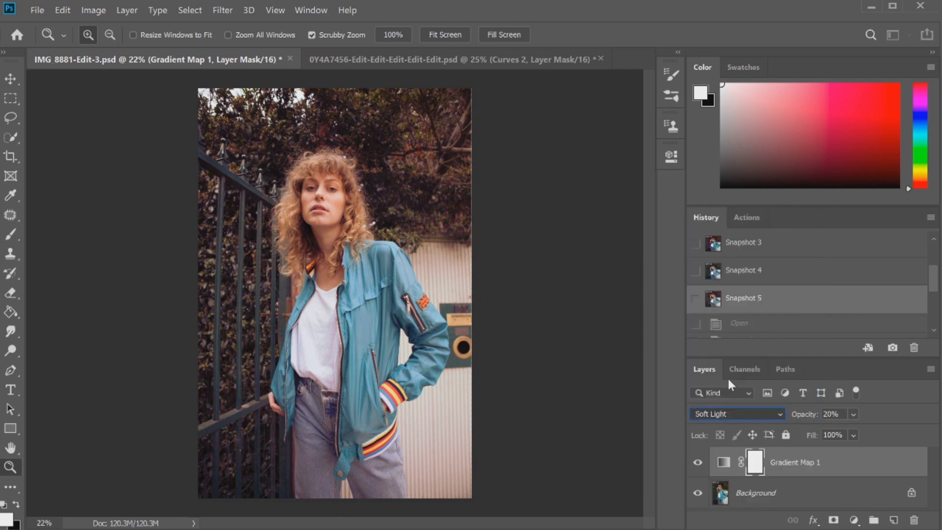
{"action": "left_click", "coordinate": [854, 415]}
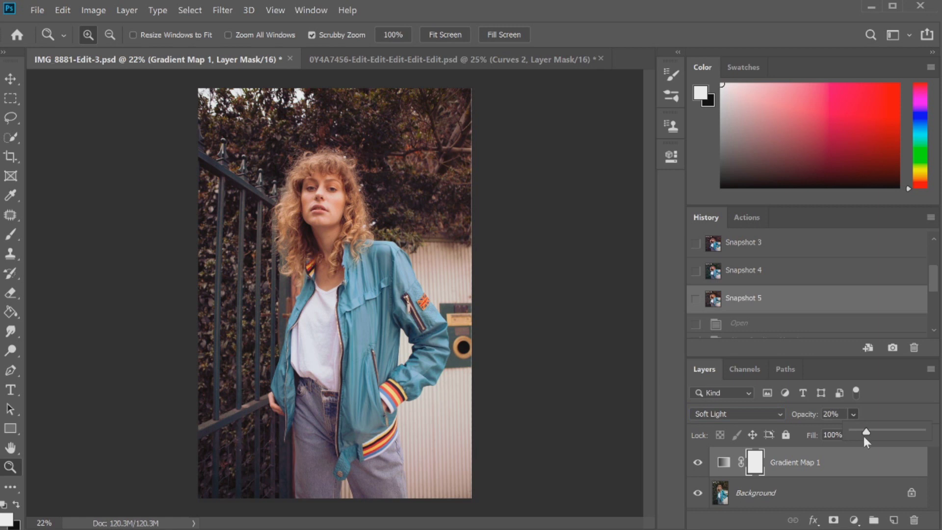
{"action": "left_click_drag", "start_coordinate": [864, 433], "coordinate": [852, 437]}
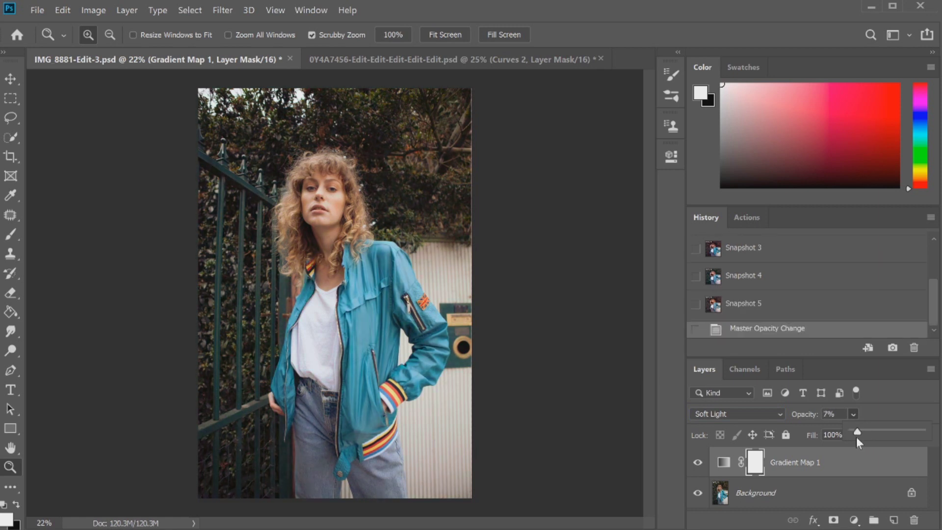
{"action": "key", "text": "Escape"}
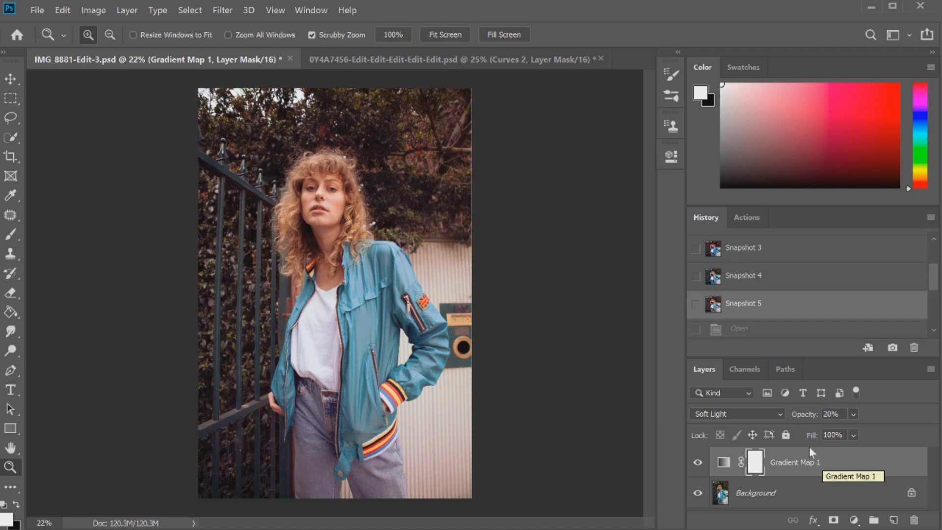
- Switch to the 0Y4A7456-Edit-Edit-Edit-Edit-Edit.psd close-up face document
{"action": "left_click", "coordinate": [520, 62]}
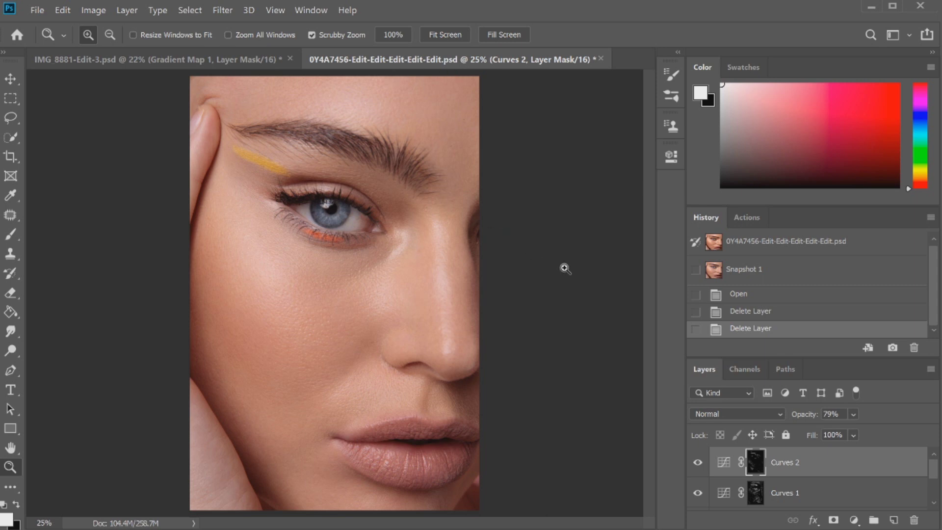
- Add a Gradient Map adjustment layer to the face portrait in Soft Light mode
{"action": "left_click", "coordinate": [854, 521]}
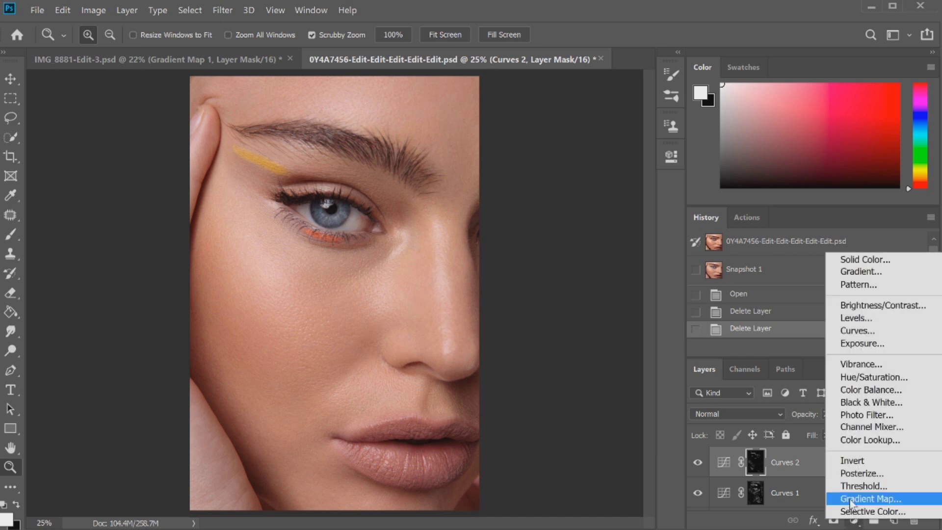
{"action": "left_click", "coordinate": [850, 499]}
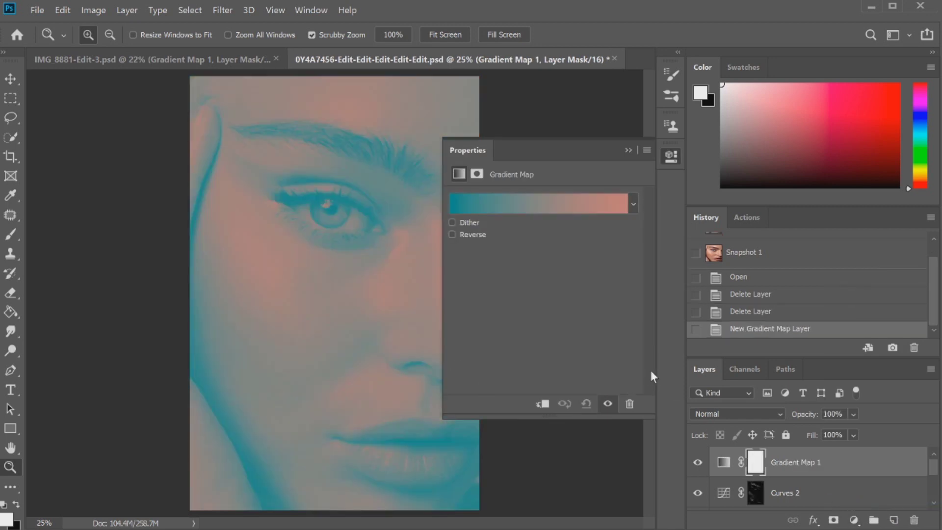
{"action": "left_click", "coordinate": [711, 414]}
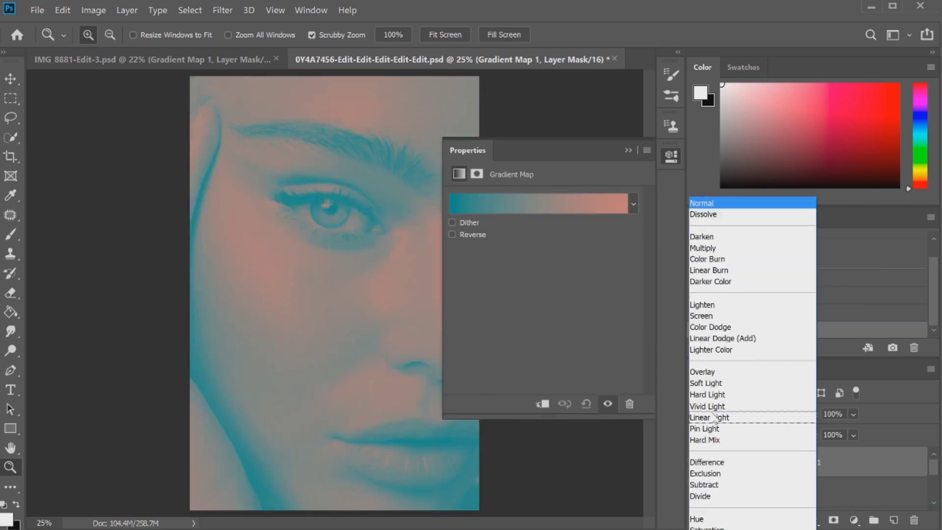
{"action": "left_click", "coordinate": [709, 385]}
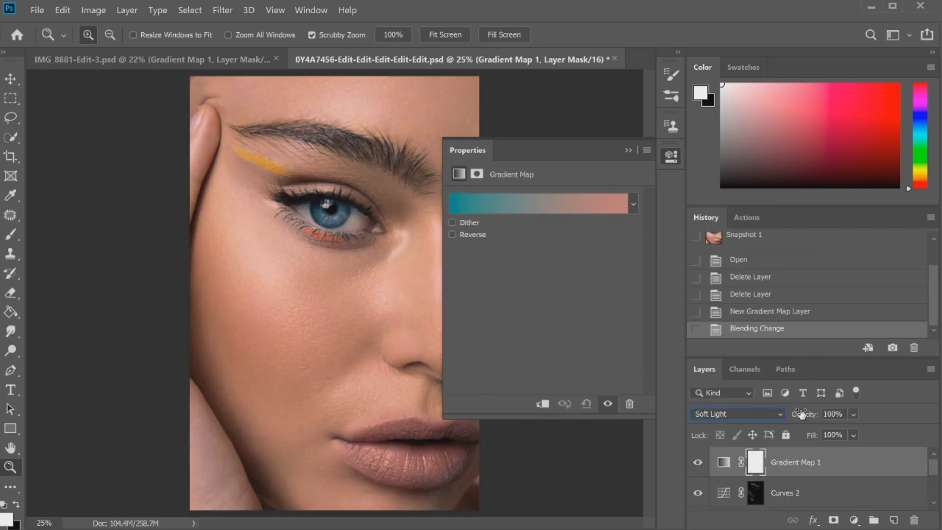
- Lower the gradient map's opacity to 8%
{"action": "left_click", "coordinate": [852, 415]}
{"action": "left_click", "coordinate": [834, 431]}
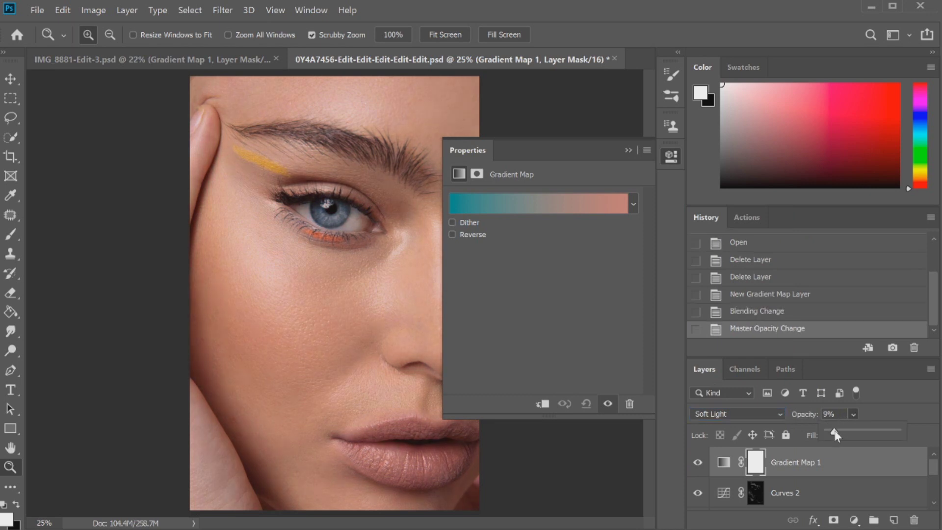
{"action": "left_click_drag", "start_coordinate": [834, 433], "coordinate": [833, 433]}
{"action": "left_click_drag", "start_coordinate": [835, 434], "coordinate": [834, 434]}
{"action": "left_click", "coordinate": [855, 414]}
- Switch the face portrait's gradient to a Noise gradient, randomize it and apply
{"action": "left_click", "coordinate": [532, 199]}
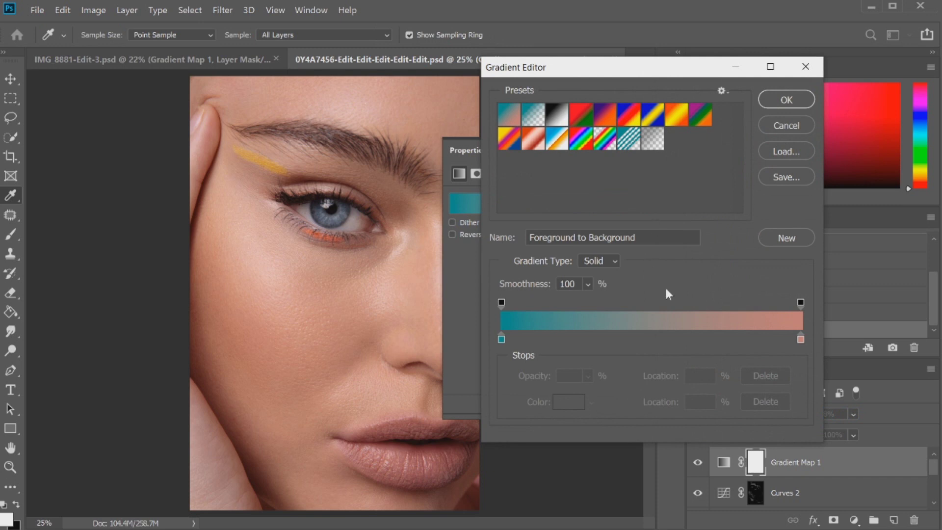
{"action": "left_click", "coordinate": [604, 262]}
{"action": "left_click", "coordinate": [594, 287]}
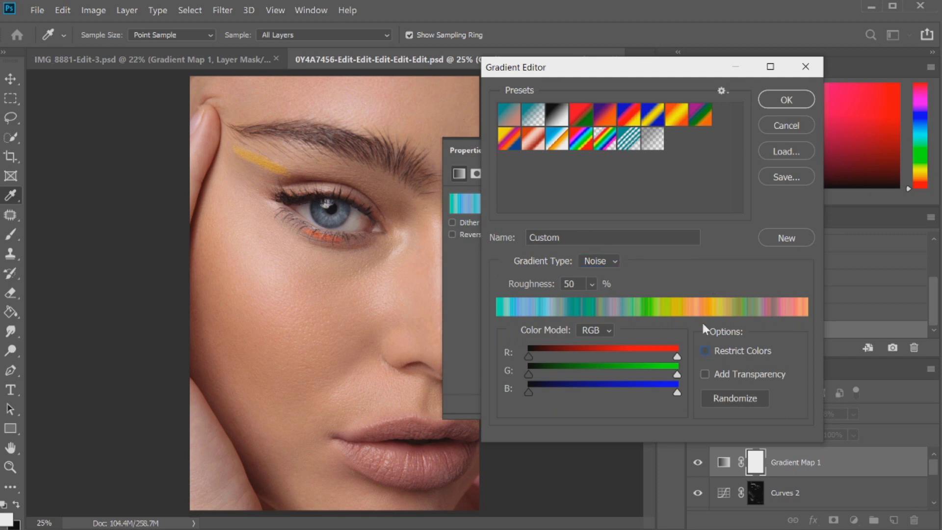
{"action": "left_click_drag", "start_coordinate": [630, 67], "coordinate": [636, 65]}
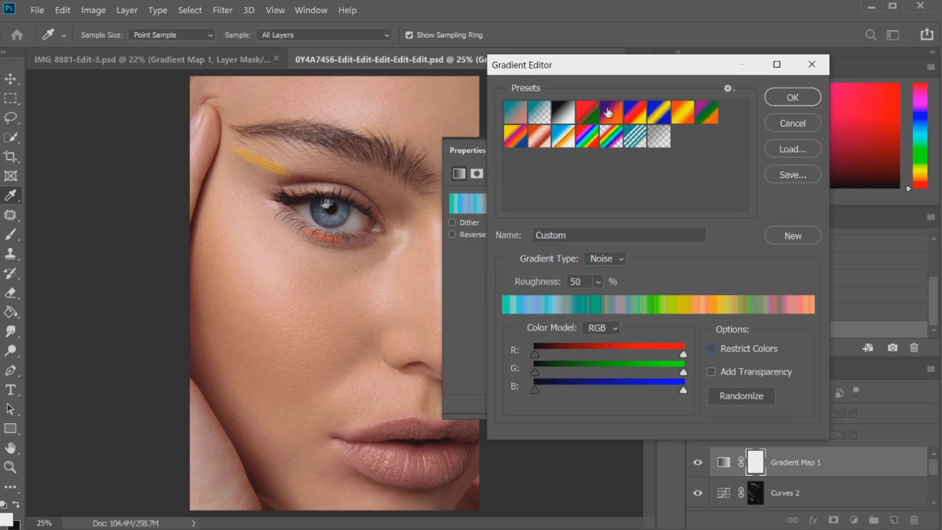
{"action": "left_click", "coordinate": [730, 395]}
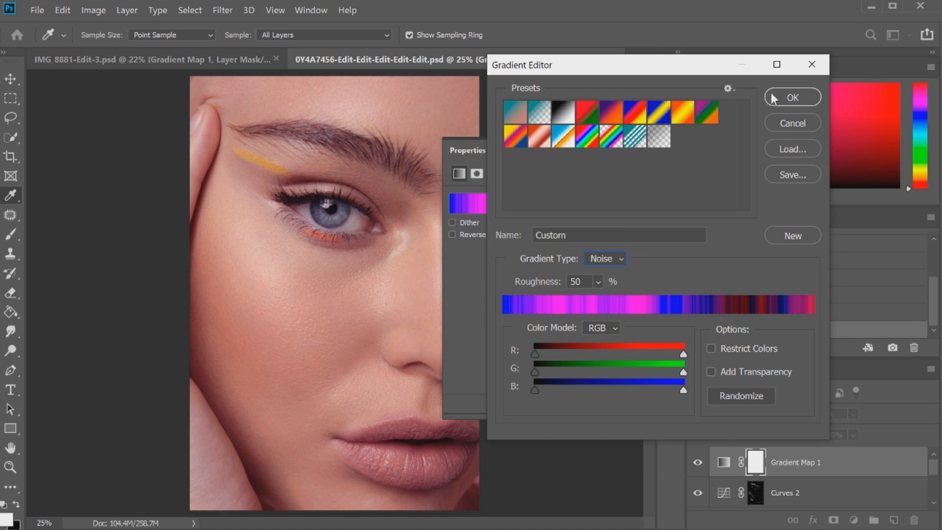
{"action": "left_click", "coordinate": [792, 97]}
- Reopen the gradient and re-randomize repeatedly, accepting a green-to-orange noise gradient
{"action": "left_click", "coordinate": [505, 207]}
{"action": "left_click", "coordinate": [737, 393]}
{"action": "left_click", "coordinate": [737, 393]}
{"action": "left_click", "coordinate": [737, 393]}
{"action": "left_click", "coordinate": [737, 393]}
{"action": "left_click", "coordinate": [737, 393]}
{"action": "left_click", "coordinate": [737, 393]}
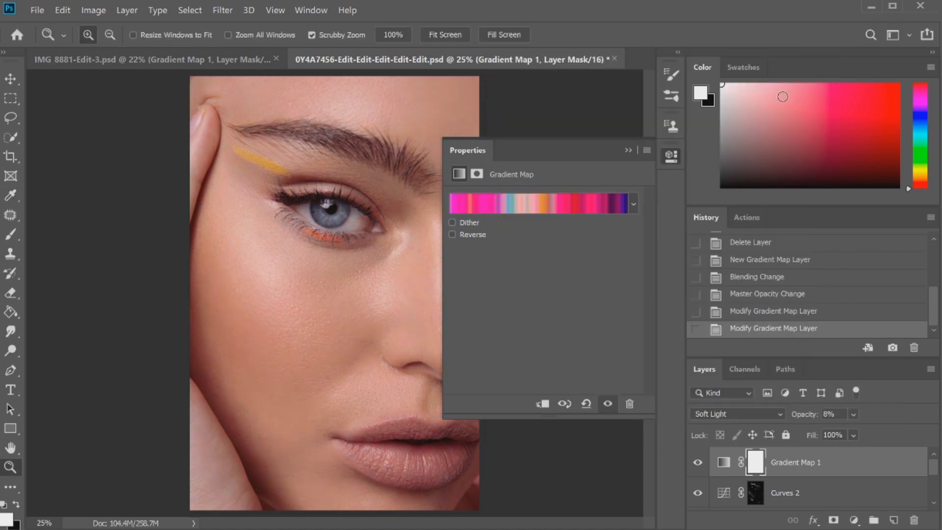
{"action": "left_click", "coordinate": [725, 393]}
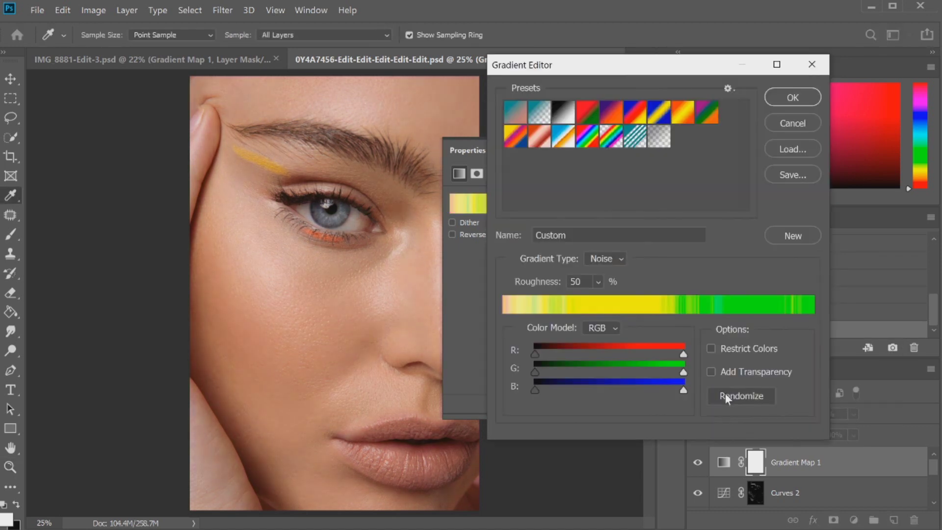
{"action": "left_click", "coordinate": [725, 392]}
{"action": "left_click", "coordinate": [726, 393]}
{"action": "left_click", "coordinate": [725, 393]}
{"action": "left_click", "coordinate": [725, 393]}
{"action": "left_click", "coordinate": [725, 393]}
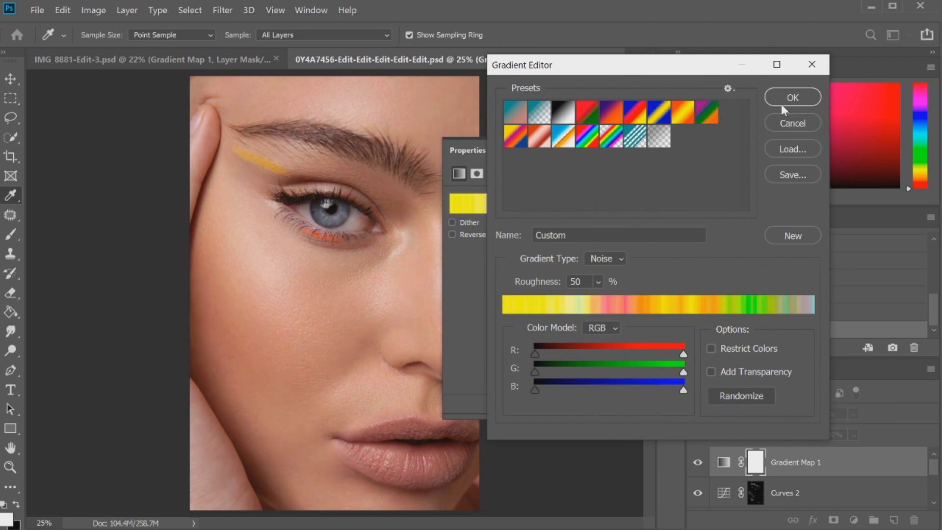
{"action": "left_click", "coordinate": [743, 393]}
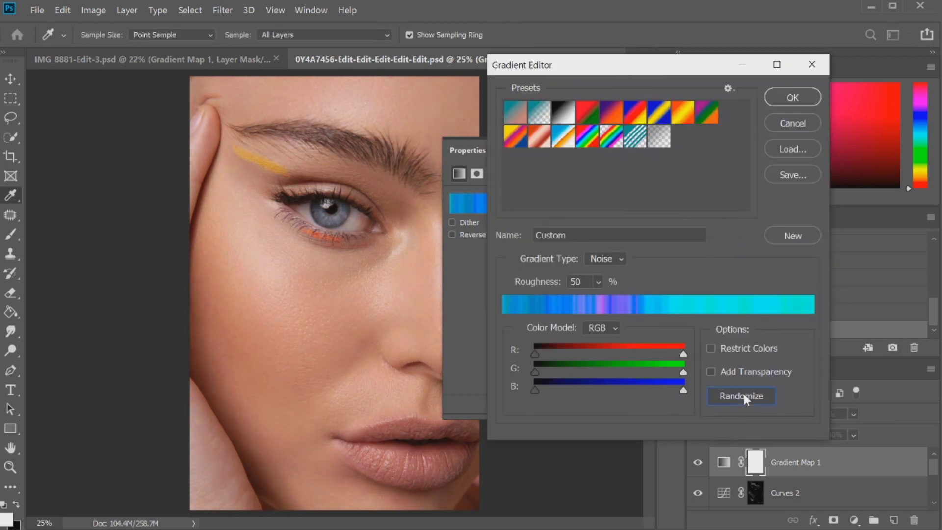
{"action": "left_click", "coordinate": [743, 391]}
{"action": "left_click", "coordinate": [743, 391]}
{"action": "left_click", "coordinate": [795, 97]}
{"action": "scroll", "coordinate": [910, 305], "scroll_direction": "up", "scroll_amount": 5}
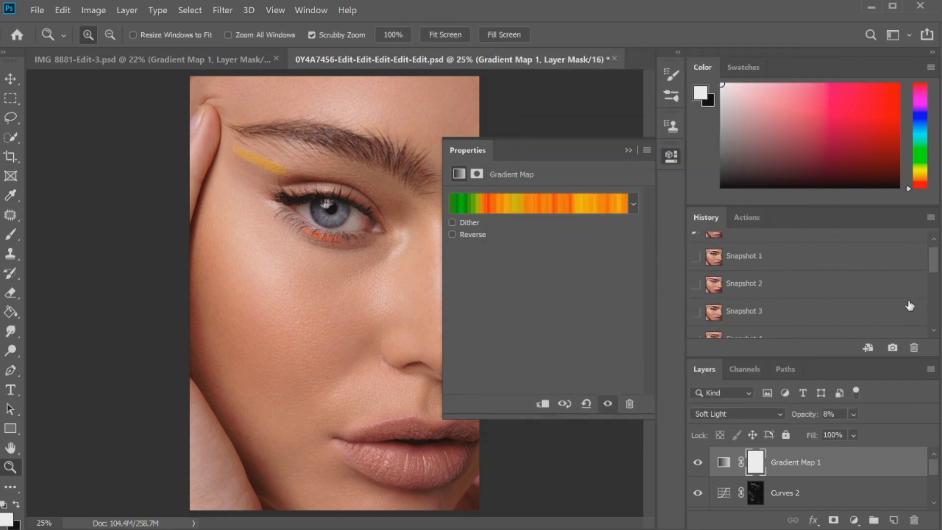
- Close the gradient map properties, view Snapshot 2, and check the layer opacity unchanged
{"action": "left_click", "coordinate": [672, 154]}
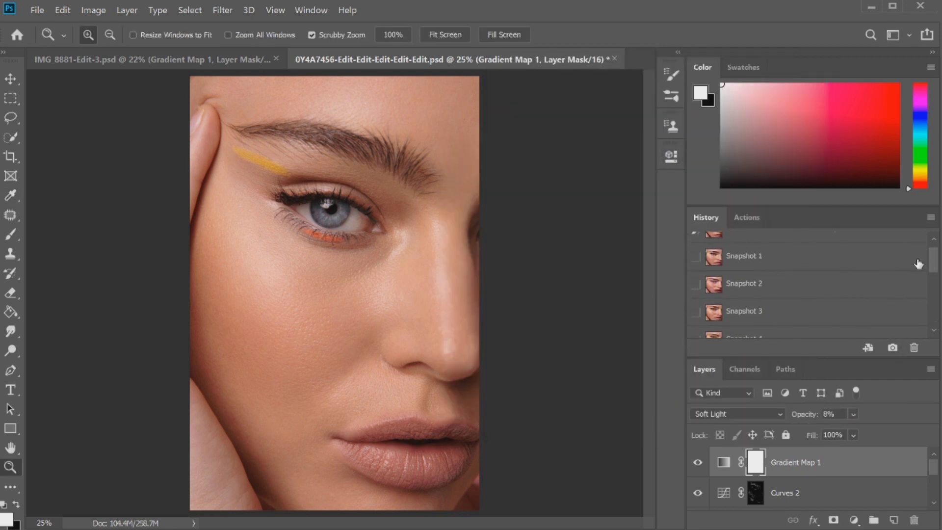
{"action": "left_click", "coordinate": [795, 283]}
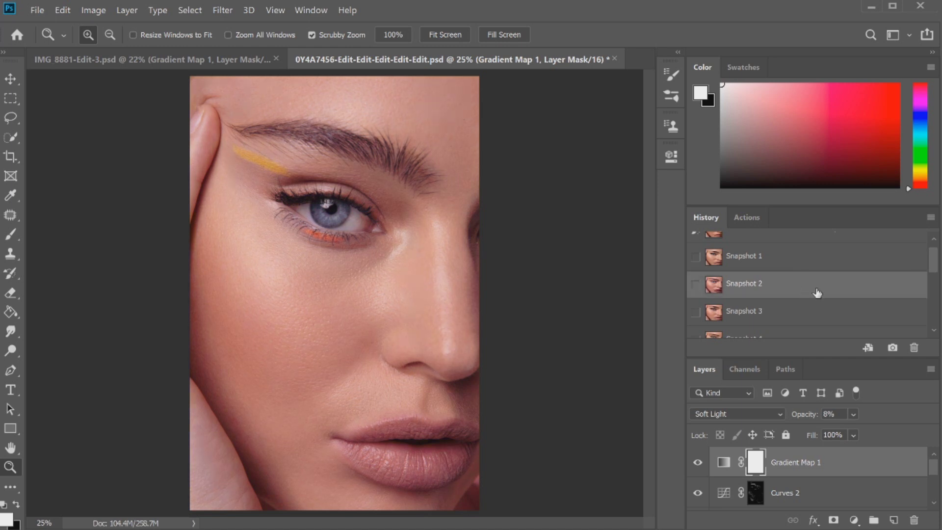
{"action": "scroll", "coordinate": [932, 269], "scroll_direction": "down", "scroll_amount": 1}
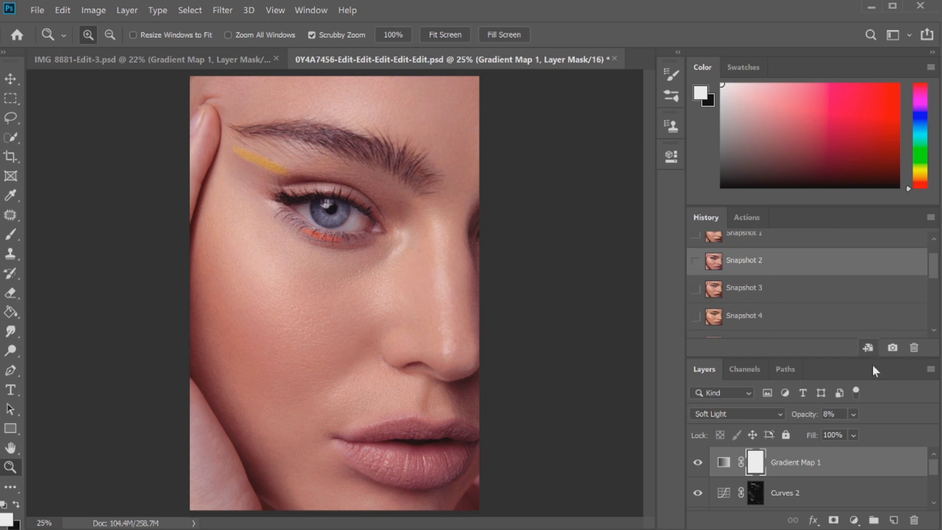
{"action": "left_click", "coordinate": [853, 414]}
{"action": "left_click", "coordinate": [753, 293]}
- Compare History Snapshots 3, 4 and 5, ending on the Snapshot 5 grade
{"action": "left_click", "coordinate": [753, 291]}
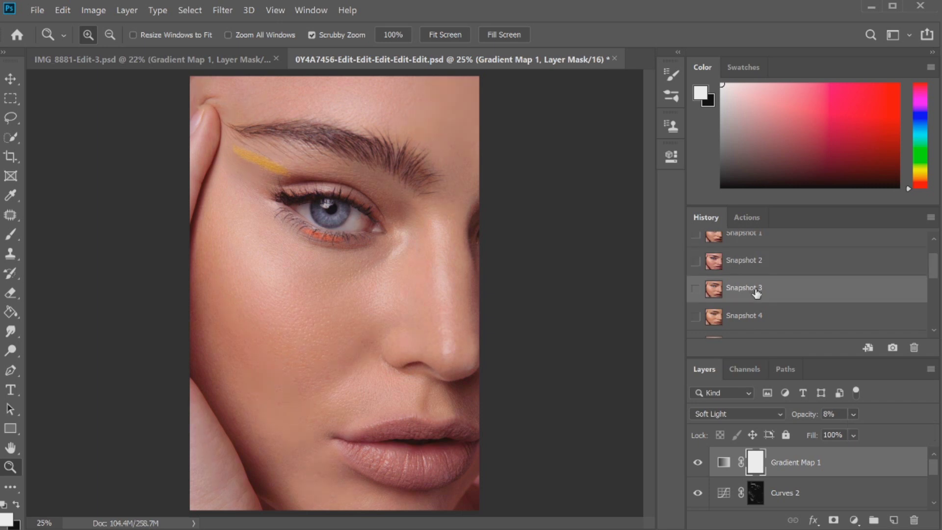
{"action": "left_click_drag", "start_coordinate": [934, 267], "coordinate": [933, 278]}
{"action": "left_click", "coordinate": [828, 279]}
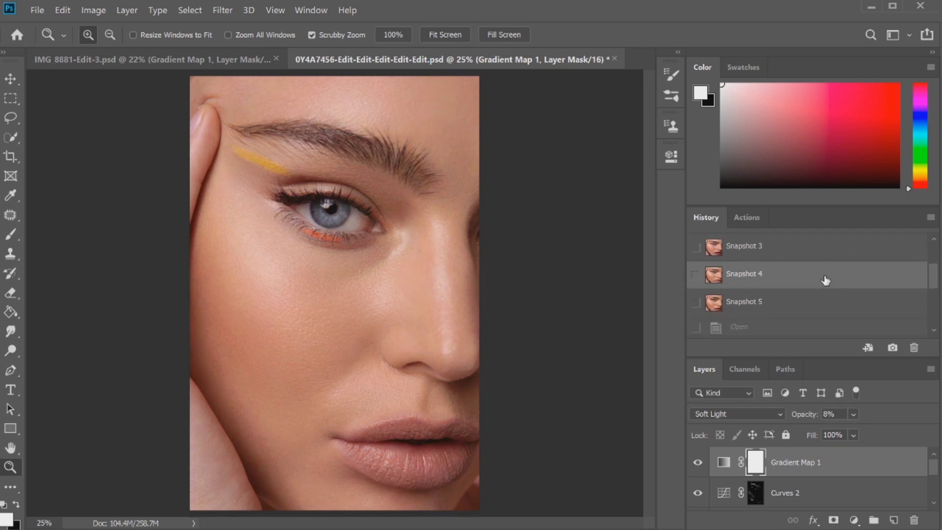
{"action": "left_click", "coordinate": [768, 303]}
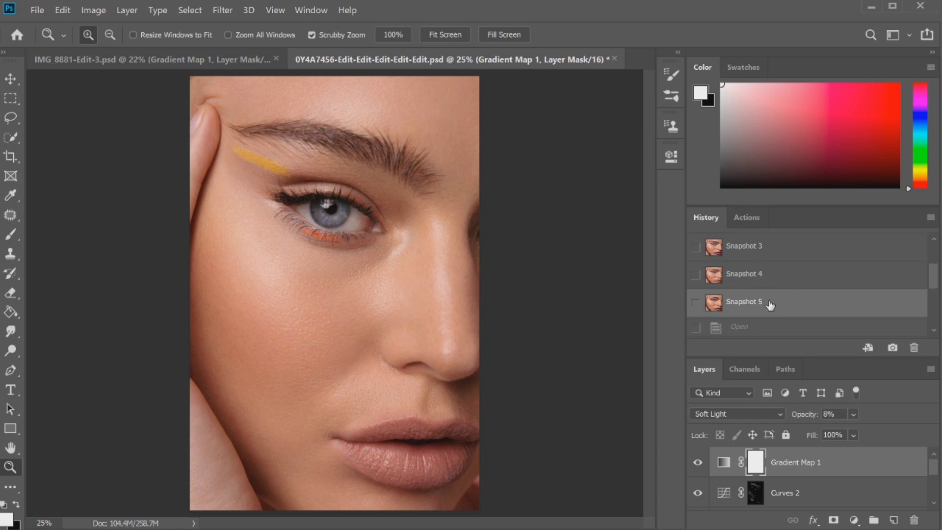